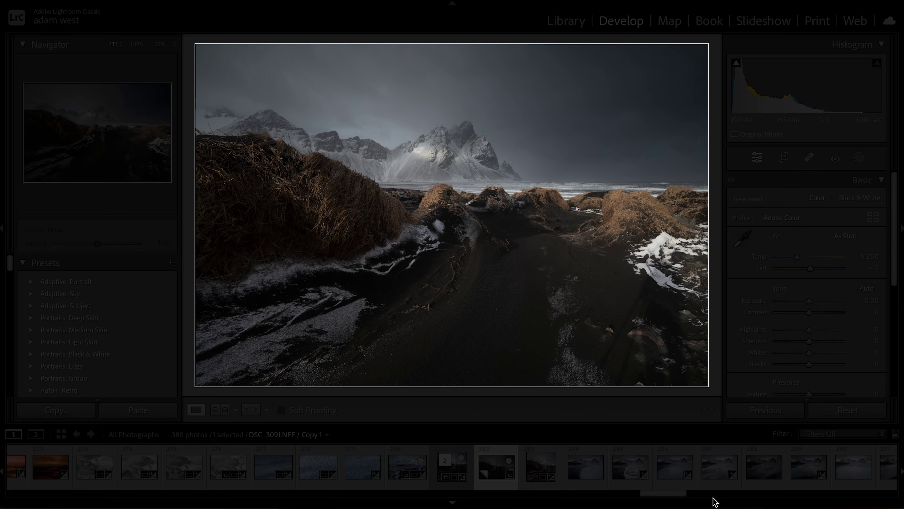
Turn on Enable Profile Corrections in Lens Corrections, then return to the Basic panel
{"action": "scroll", "coordinate": [880, 321], "scroll_direction": "down", "scroll_amount": 10}
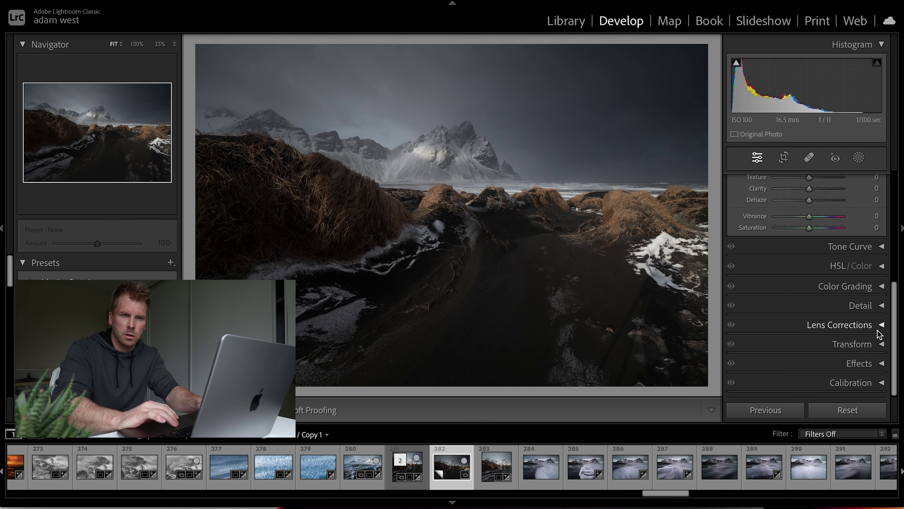
{"action": "left_click", "coordinate": [879, 325]}
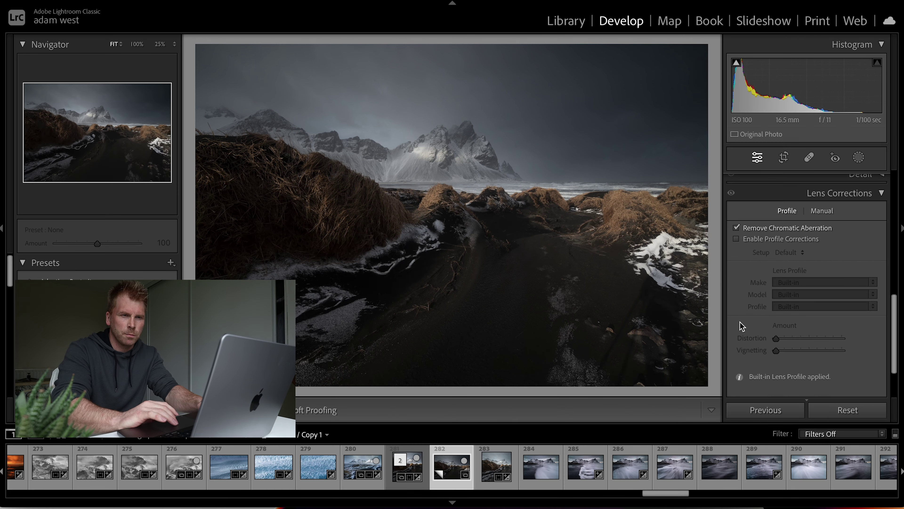
{"action": "left_click", "coordinate": [736, 239]}
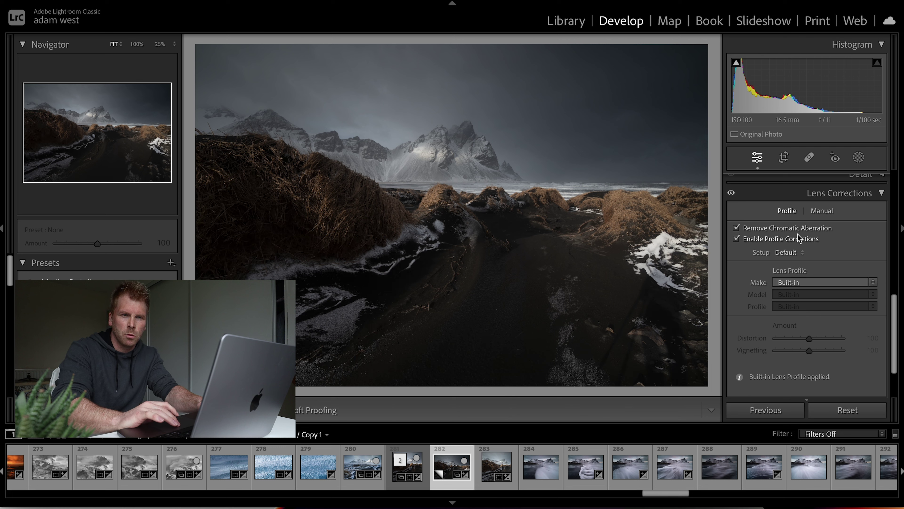
{"action": "left_click", "coordinate": [882, 194]}
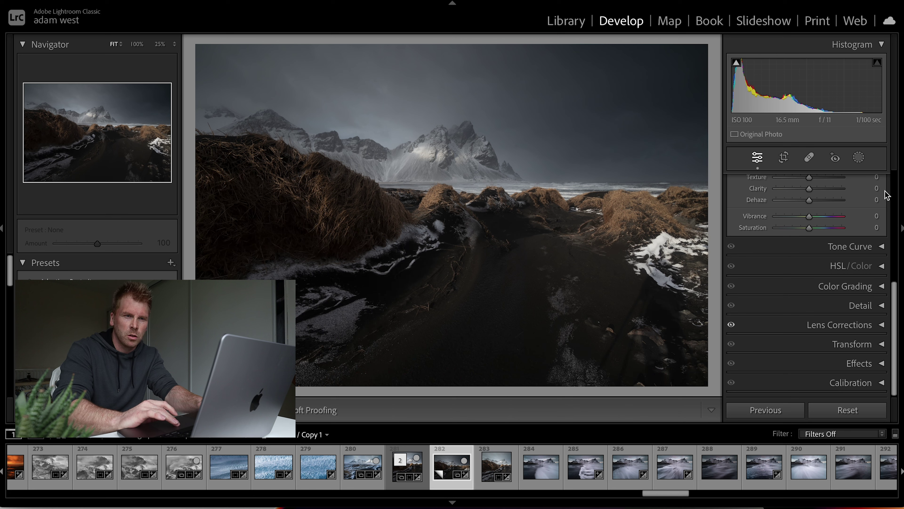
{"action": "left_click_drag", "start_coordinate": [897, 296], "coordinate": [900, 153]}
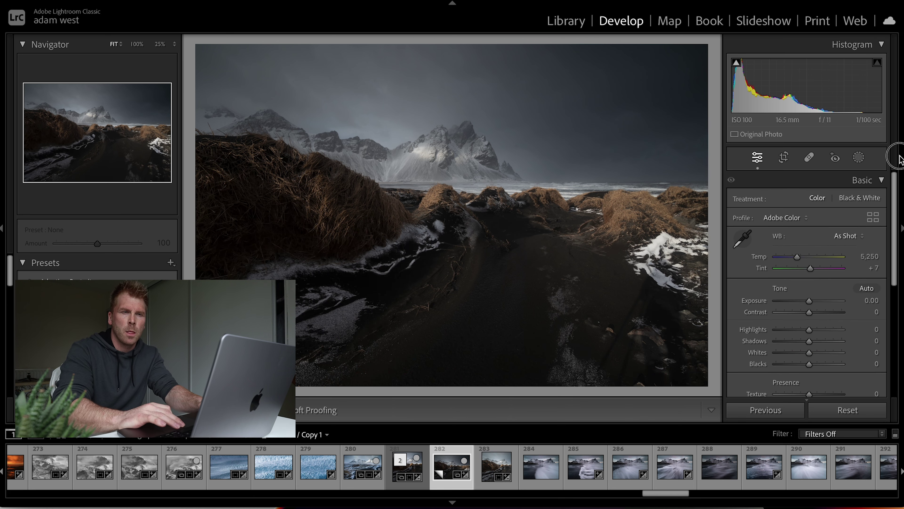
Reset the angle, then level the photo along the sea horizon to -0.17° and apply
{"action": "left_click", "coordinate": [785, 157]}
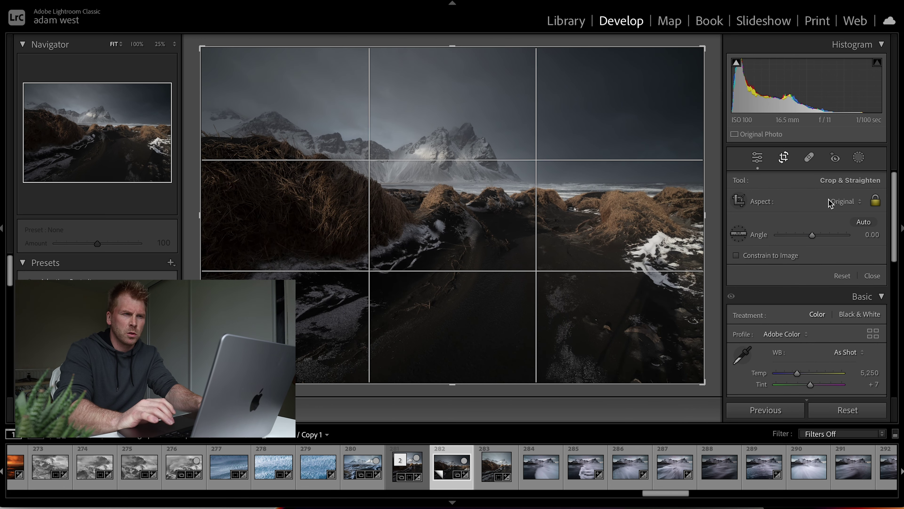
{"action": "left_click_drag", "start_coordinate": [814, 237], "coordinate": [814, 240]}
{"action": "double_click", "coordinate": [812, 237]}
{"action": "left_click", "coordinate": [740, 235]}
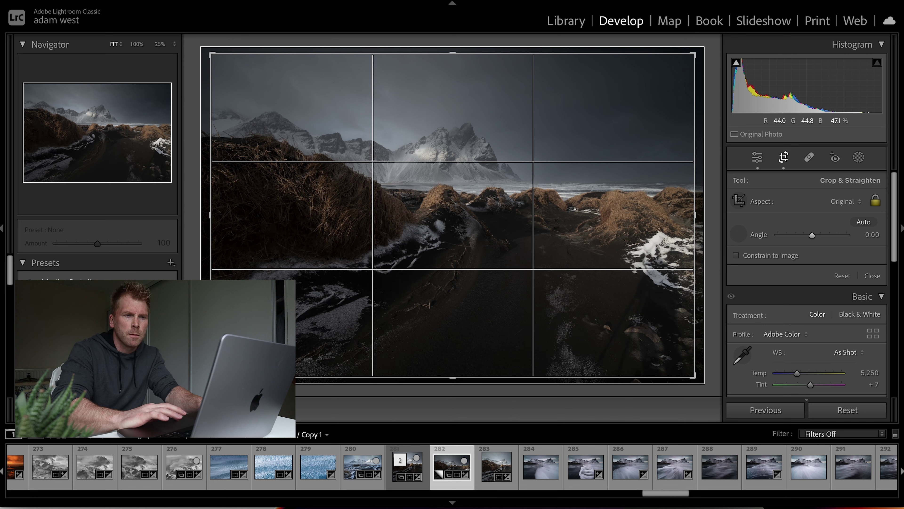
{"action": "mouse_move", "coordinate": [604, 120]}
{"action": "left_mouse_down"}
{"action": "mouse_move", "coordinate": [663, 148]}
{"action": "mouse_move", "coordinate": [699, 185]}
{"action": "mouse_move", "coordinate": [691, 183]}
{"action": "left_mouse_up"}
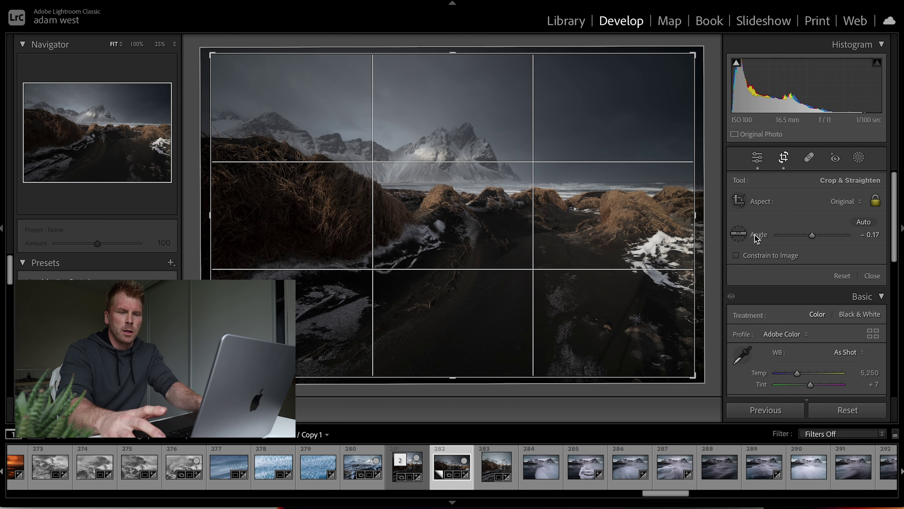
{"action": "key", "text": "r"}
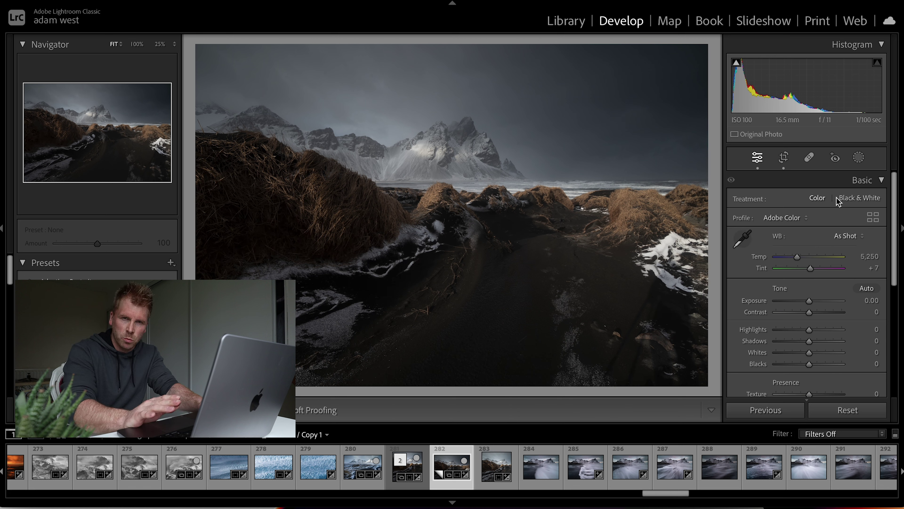
Switch to Spot Removal and magnify the sky and mountain top to 200%
{"action": "left_click", "coordinate": [809, 157]}
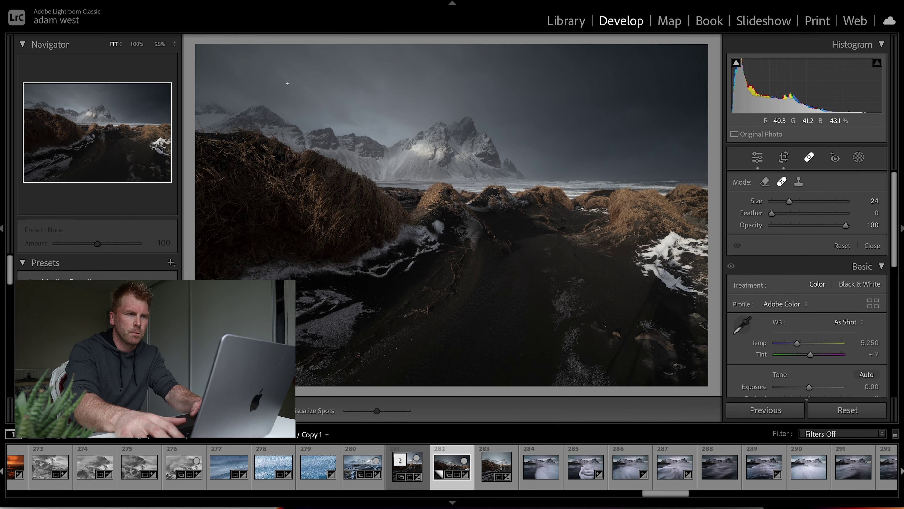
{"action": "key", "text": "z"}
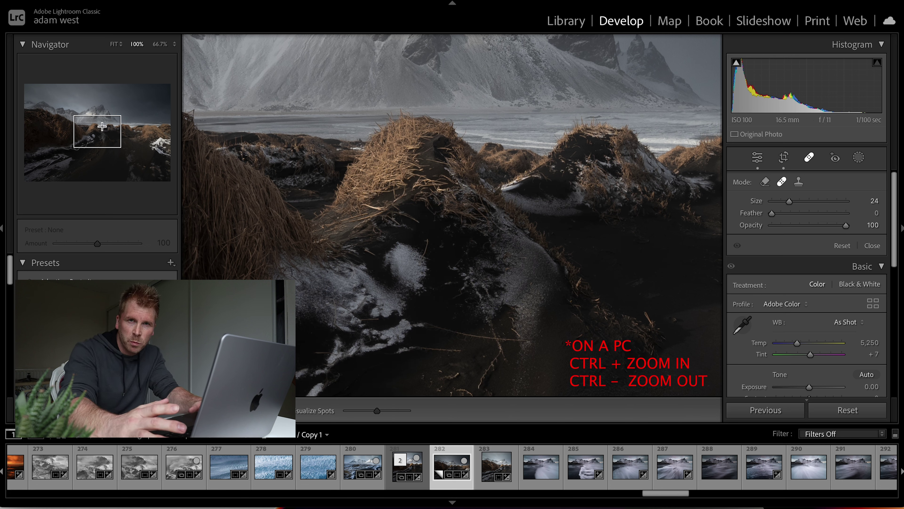
{"action": "left_click_drag", "start_coordinate": [92, 127], "coordinate": [62, 101]}
{"action": "key", "text": "super+equal"}
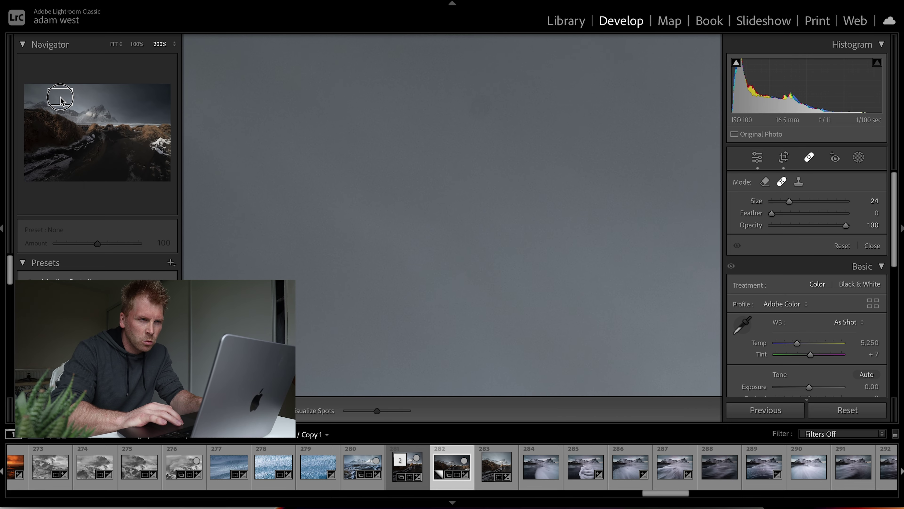
Enlarge the healing brush to 36 and heal two dust spots while panning across the sky
{"action": "left_click_drag", "start_coordinate": [788, 202], "coordinate": [797, 203]}
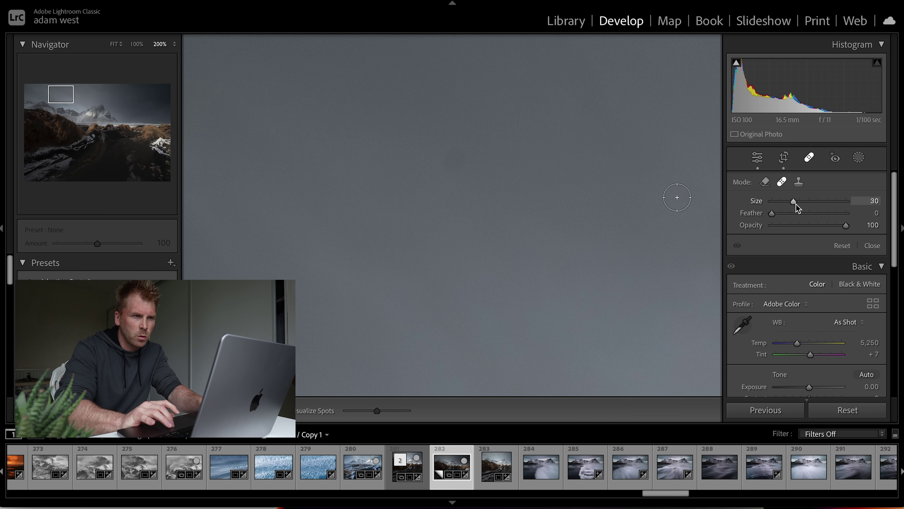
{"action": "left_click", "coordinate": [456, 159]}
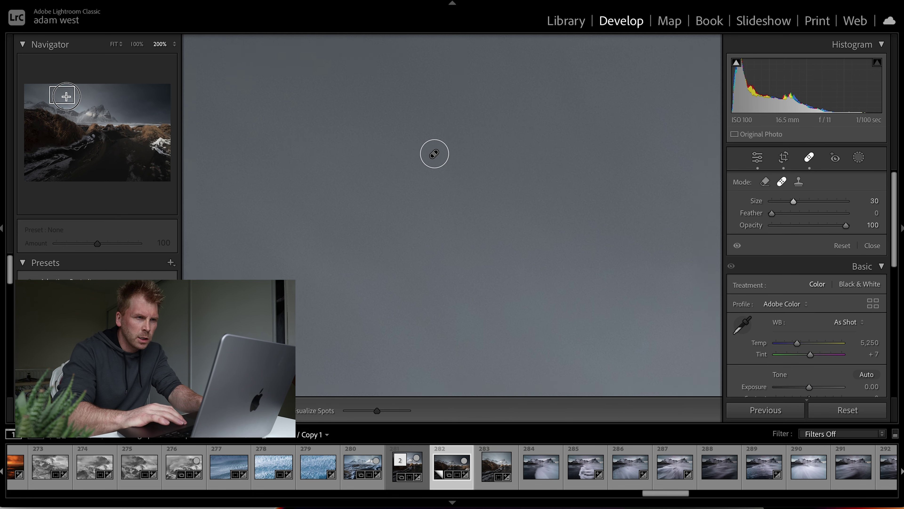
{"action": "left_click", "coordinate": [61, 107]}
{"action": "left_click_drag", "start_coordinate": [61, 107], "coordinate": [75, 95]}
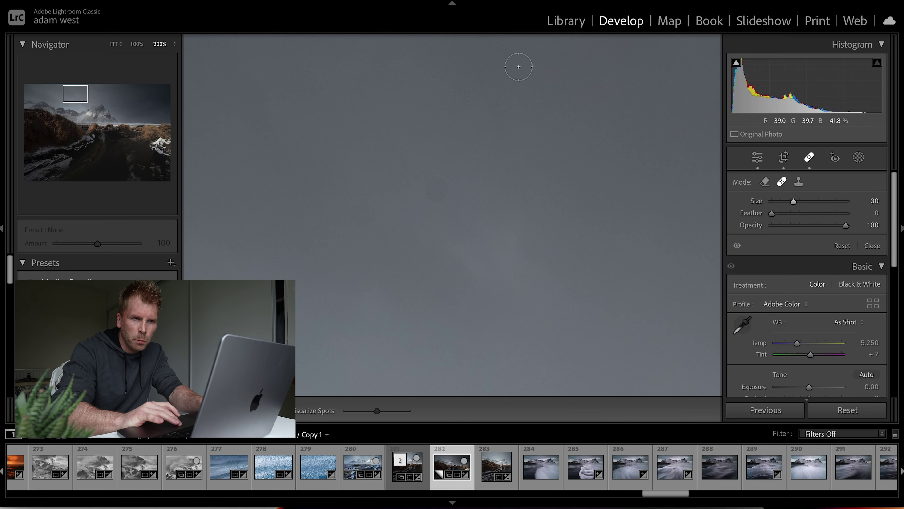
{"action": "left_click", "coordinate": [438, 190]}
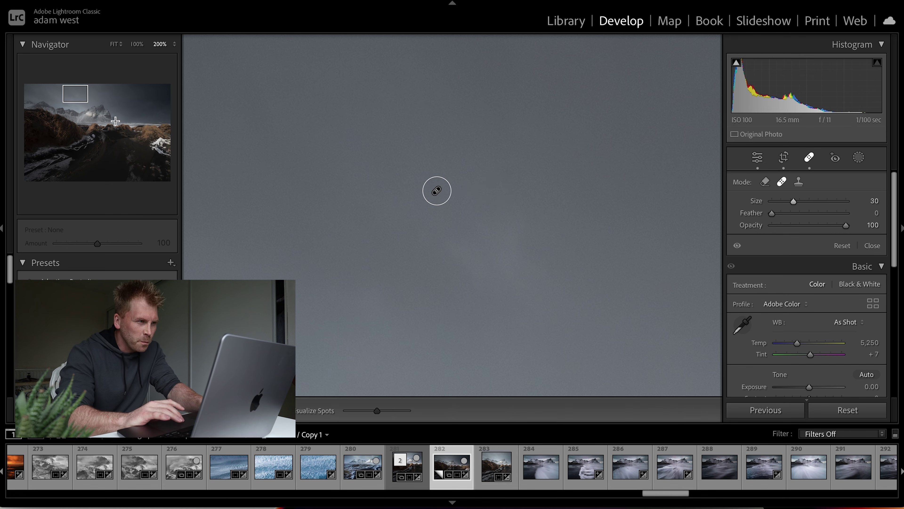
{"action": "left_click_drag", "start_coordinate": [83, 94], "coordinate": [93, 99]}
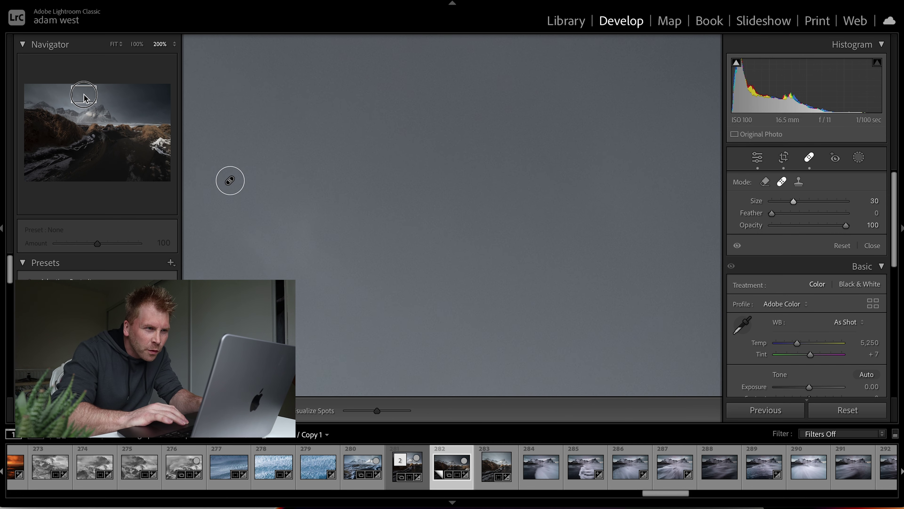
{"action": "left_click", "coordinate": [86, 90]}
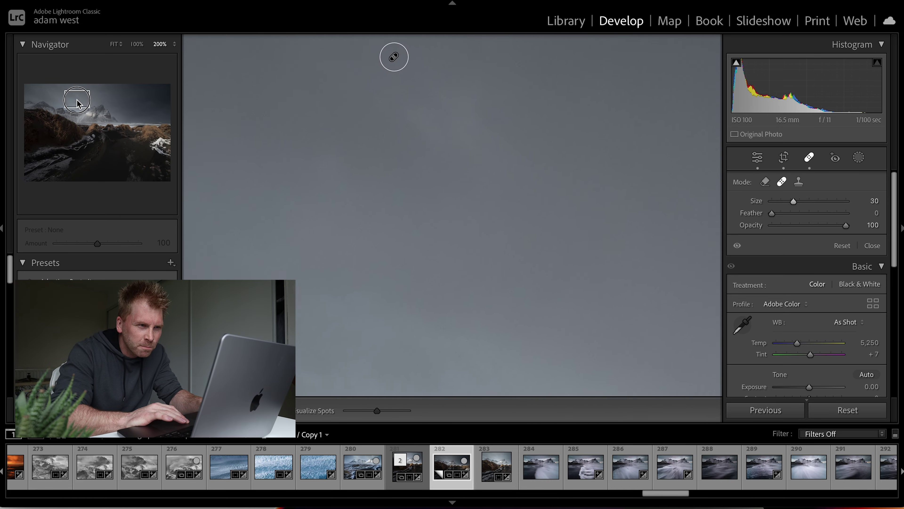
{"action": "left_click", "coordinate": [77, 103]}
{"action": "left_click_drag", "start_coordinate": [77, 103], "coordinate": [141, 151]}
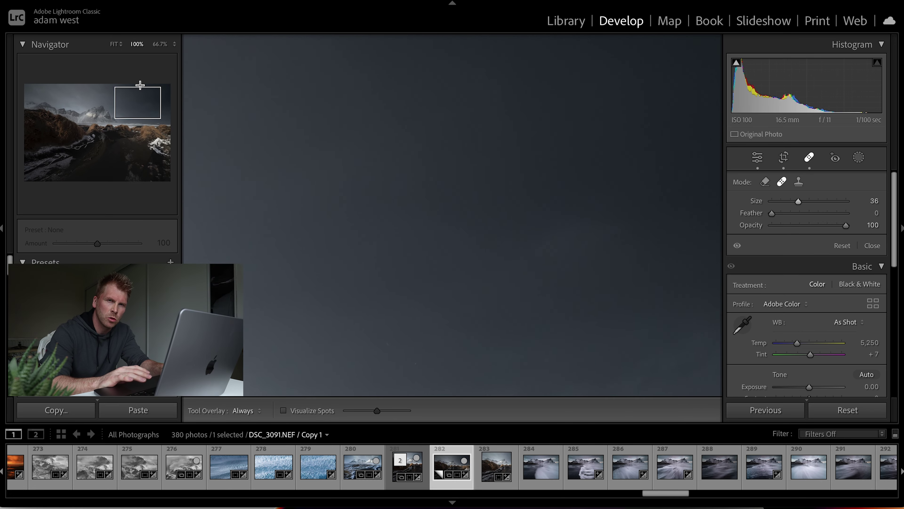
Use Visualize Spots at 200% to locate dust specks in the sky
{"action": "mouse_move", "coordinate": [135, 100]}
{"action": "left_mouse_down"}
{"action": "mouse_move", "coordinate": [117, 104]}
{"action": "mouse_move", "coordinate": [141, 104]}
{"action": "mouse_move", "coordinate": [133, 105]}
{"action": "left_mouse_up"}
{"action": "key", "text": "a"}
{"action": "key", "text": "a"}
{"action": "key", "text": "a"}
{"action": "key", "text": "a"}
{"action": "key", "text": "a"}
{"action": "key", "text": "super+minus"}
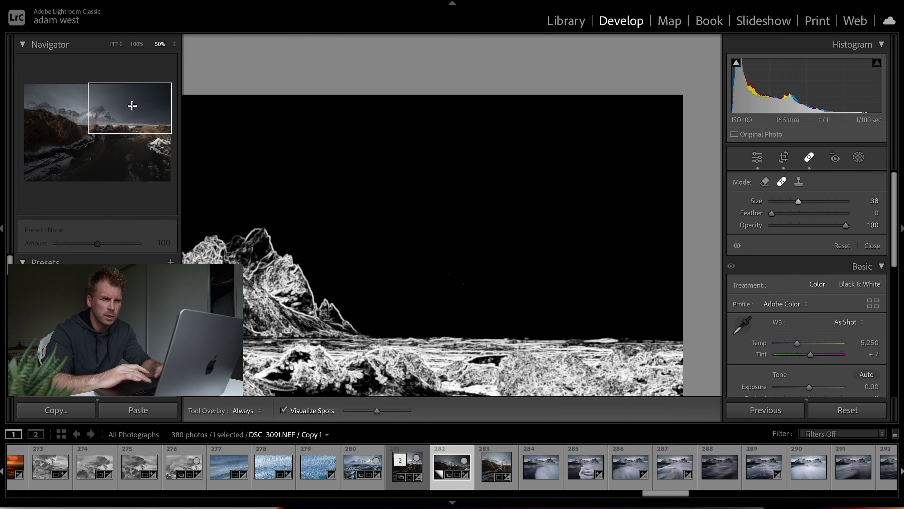
{"action": "key", "text": "a"}
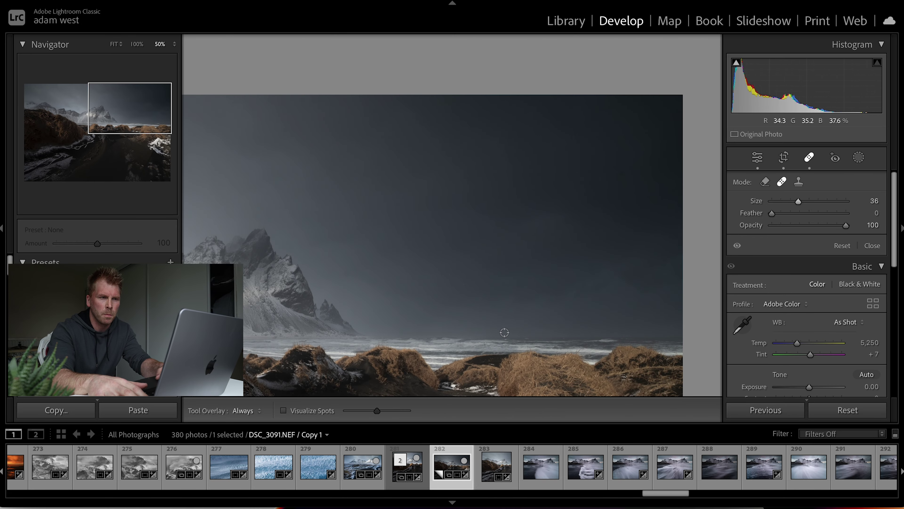
{"action": "key", "text": "a"}
{"action": "key", "text": "a"}
{"action": "key", "text": "super+equal"}
{"action": "key", "text": "super+equal"}
{"action": "key", "text": "a"}
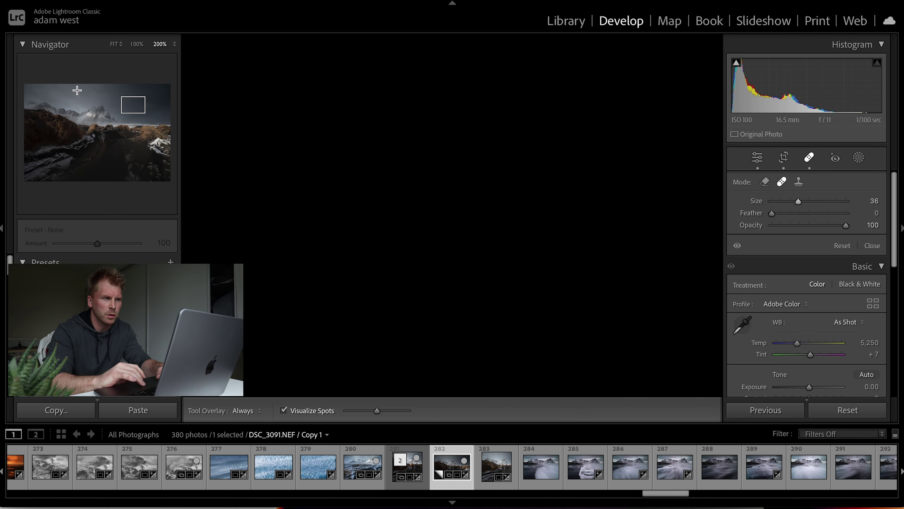
{"action": "left_click_drag", "start_coordinate": [133, 105], "coordinate": [132, 118]}
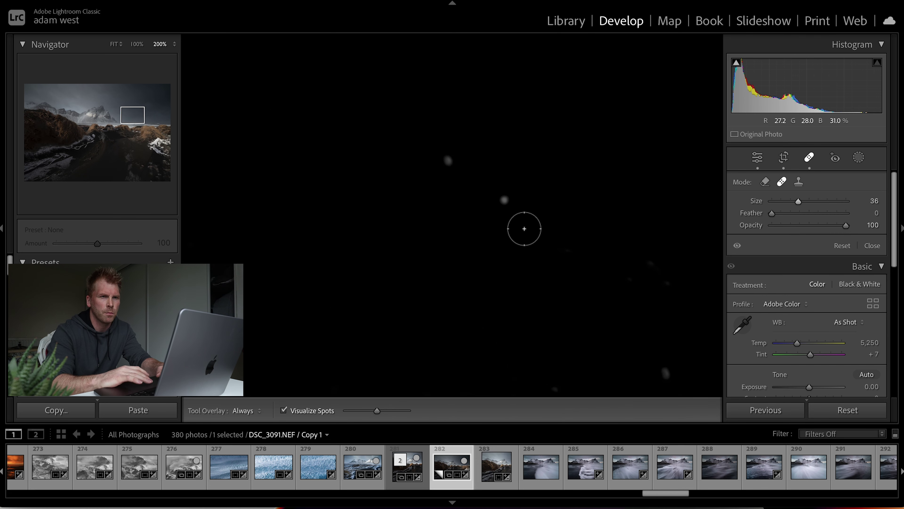
Shrink the healing brush to size 15 and heal the visible dust specks
{"action": "left_click_drag", "start_coordinate": [796, 201], "coordinate": [781, 204]}
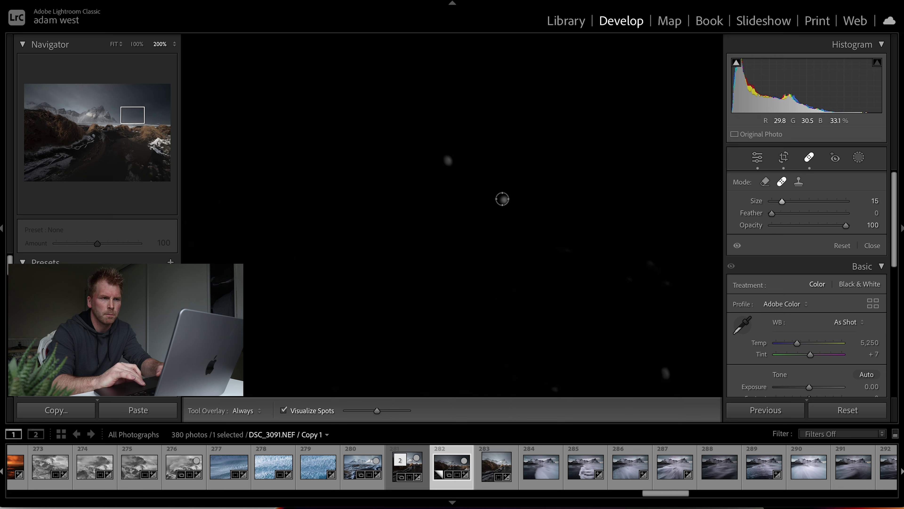
{"action": "left_click", "coordinate": [506, 199]}
{"action": "left_click", "coordinate": [447, 160]}
{"action": "left_click", "coordinate": [666, 373]}
Recheck the sky, enlarge the brush to about 33 and heal a speck above the peaks
{"action": "key", "text": "a"}
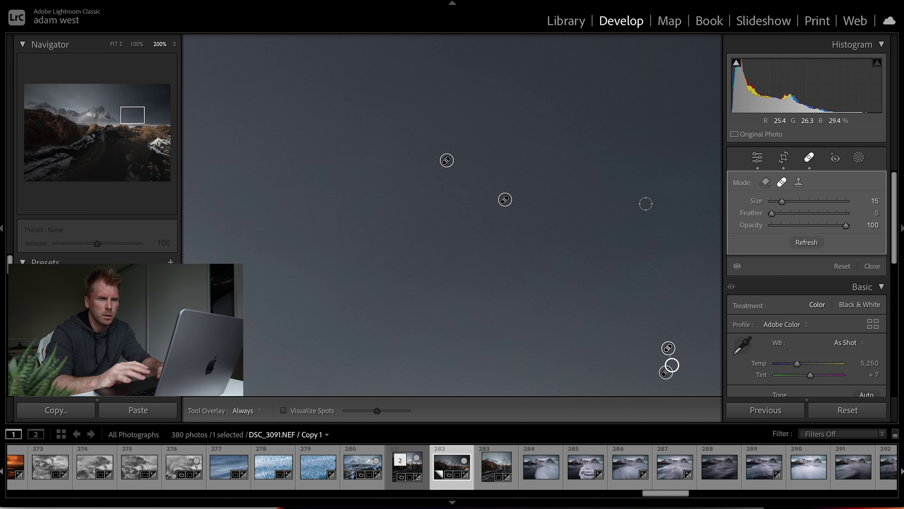
{"action": "key", "text": "a"}
{"action": "key", "text": "a"}
{"action": "key", "text": "a"}
{"action": "key", "text": "a"}
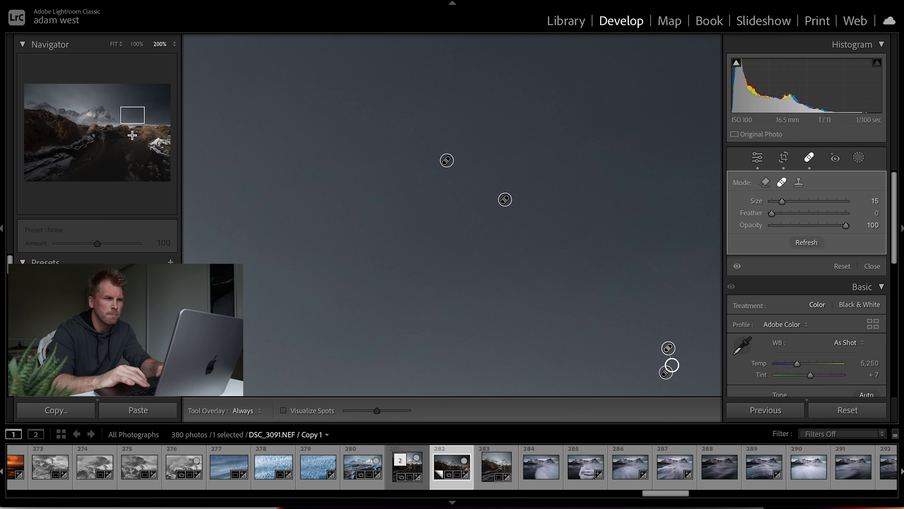
{"action": "mouse_move", "coordinate": [132, 116]}
{"action": "left_mouse_down"}
{"action": "mouse_move", "coordinate": [110, 117]}
{"action": "mouse_move", "coordinate": [128, 114]}
{"action": "mouse_move", "coordinate": [120, 115]}
{"action": "left_mouse_up"}
{"action": "key", "text": "a"}
{"action": "key", "text": "a"}
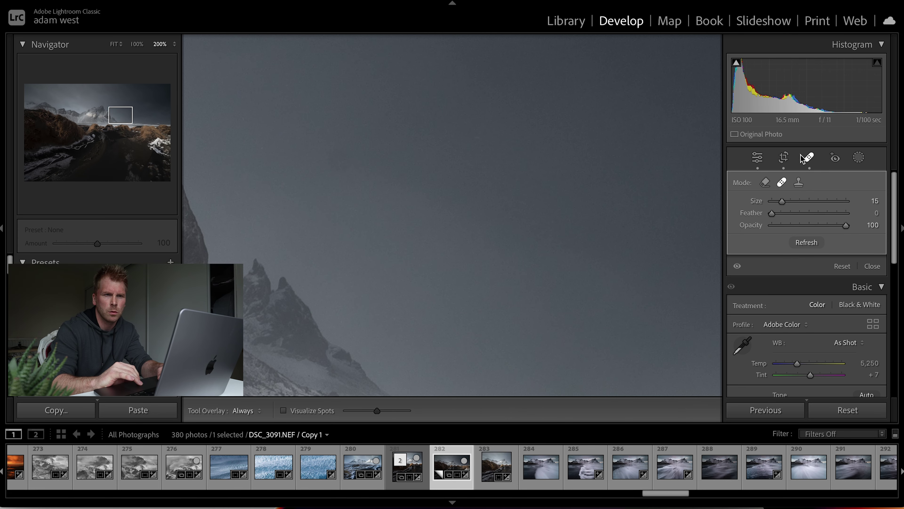
{"action": "left_click_drag", "start_coordinate": [782, 202], "coordinate": [793, 202]}
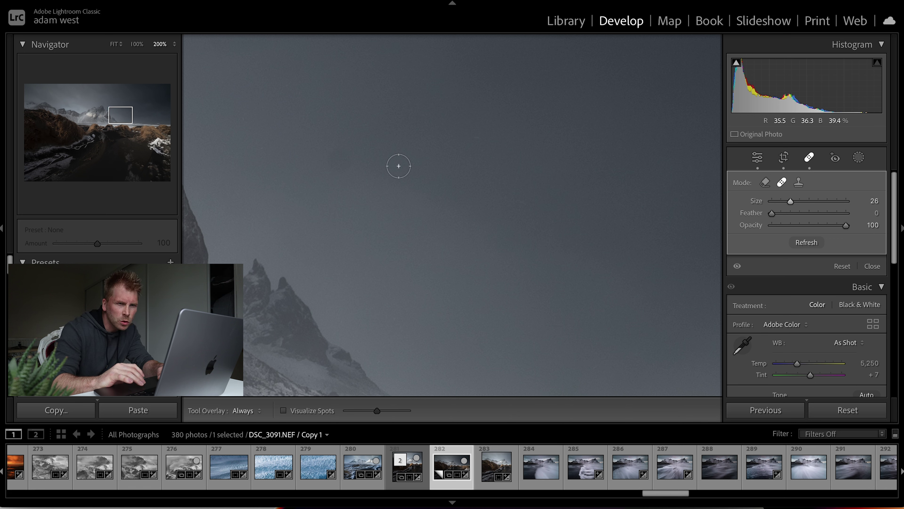
{"action": "left_click_drag", "start_coordinate": [790, 202], "coordinate": [798, 208]}
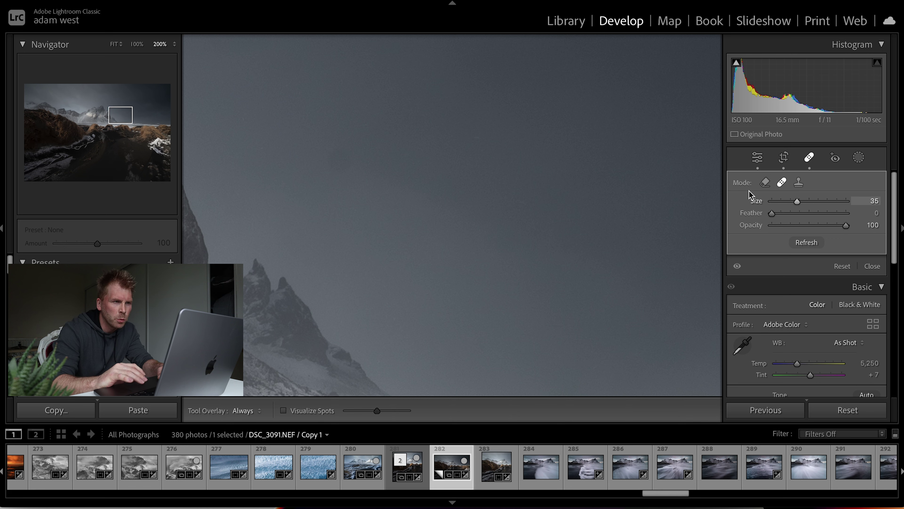
{"action": "left_click", "coordinate": [337, 158]}
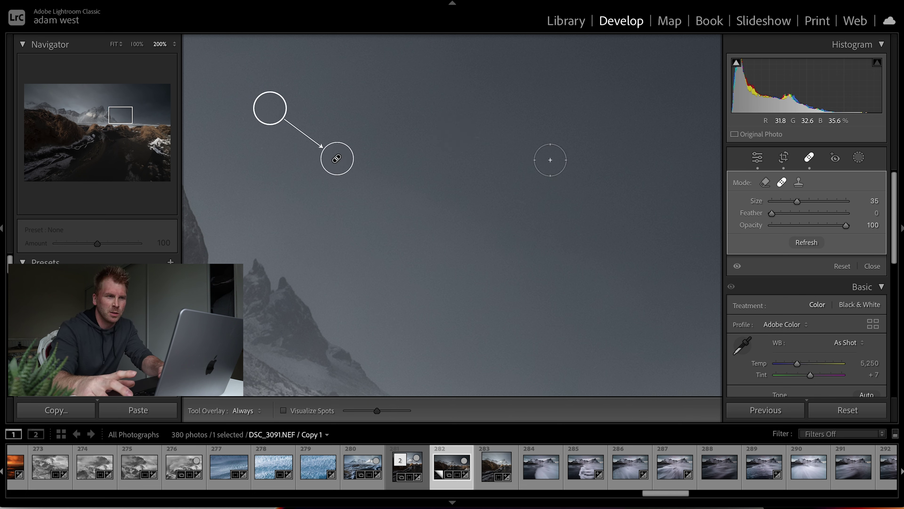
Exit Spot Removal, inspect the rocky mountain peaks up close, then fit the whole photo
{"action": "key", "text": "q"}
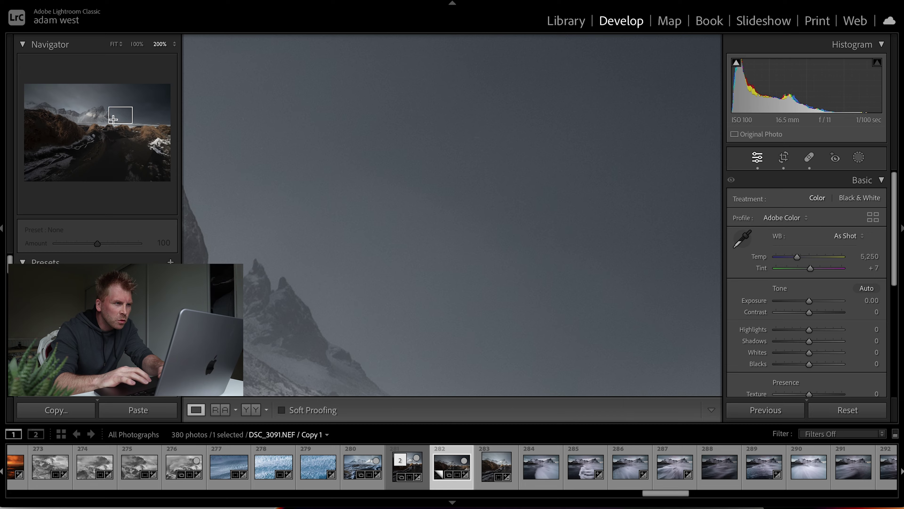
{"action": "left_click", "coordinate": [118, 113]}
{"action": "mouse_move", "coordinate": [118, 113]}
{"action": "left_mouse_down"}
{"action": "mouse_move", "coordinate": [86, 110]}
{"action": "mouse_move", "coordinate": [87, 93]}
{"action": "mouse_move", "coordinate": [59, 96]}
{"action": "mouse_move", "coordinate": [94, 99]}
{"action": "left_mouse_up"}
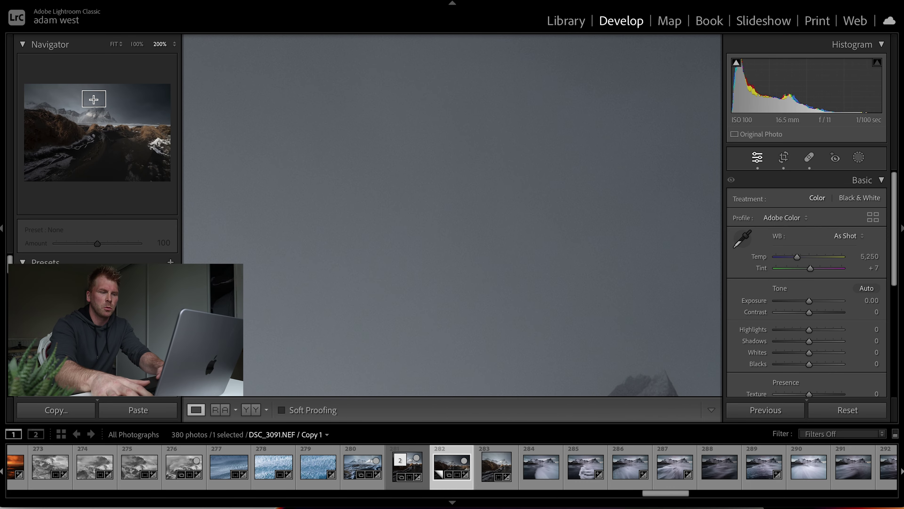
{"action": "key", "text": "super+minus"}
{"action": "key", "text": "super+minus"}
{"action": "key", "text": "super+minus"}
{"action": "key", "text": "super+minus"}
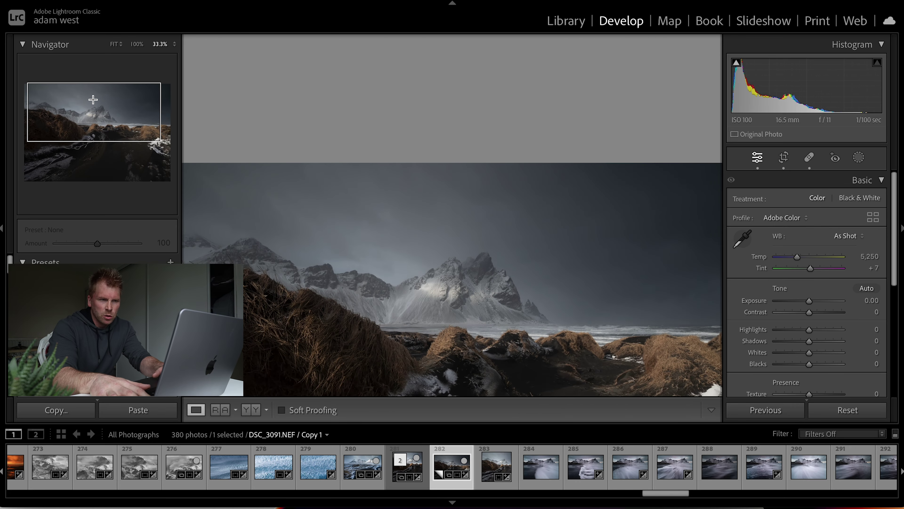
{"action": "key", "text": "super+equal"}
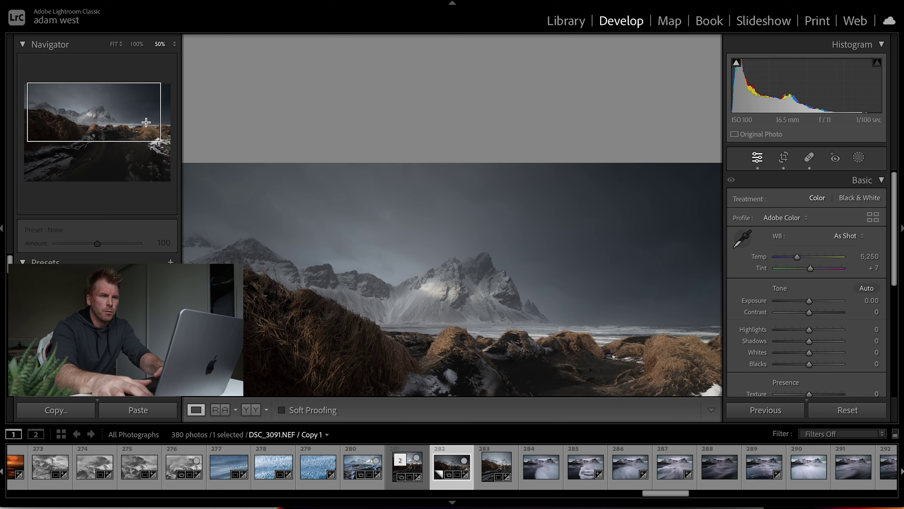
{"action": "key", "text": "super+minus"}
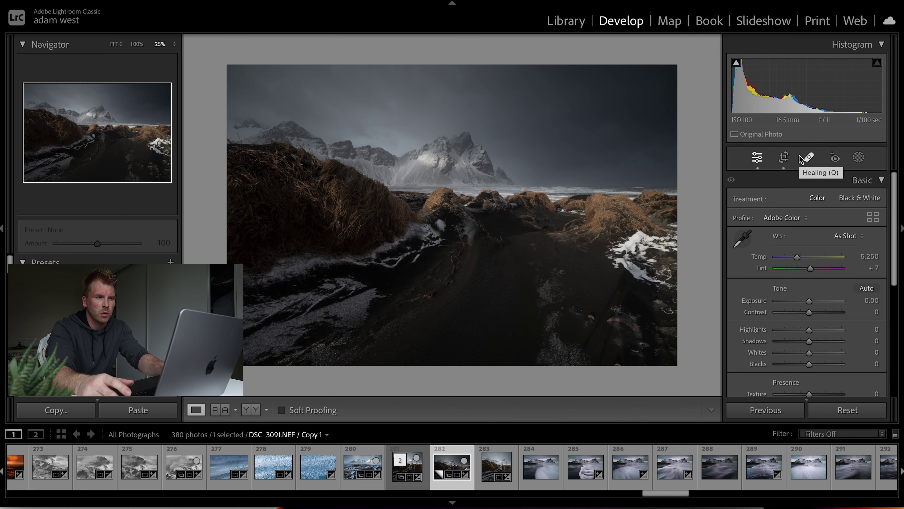
Apply a locked 1 x 1 square crop framing the snowy peaks and grassy dunes
{"action": "left_click", "coordinate": [784, 157]}
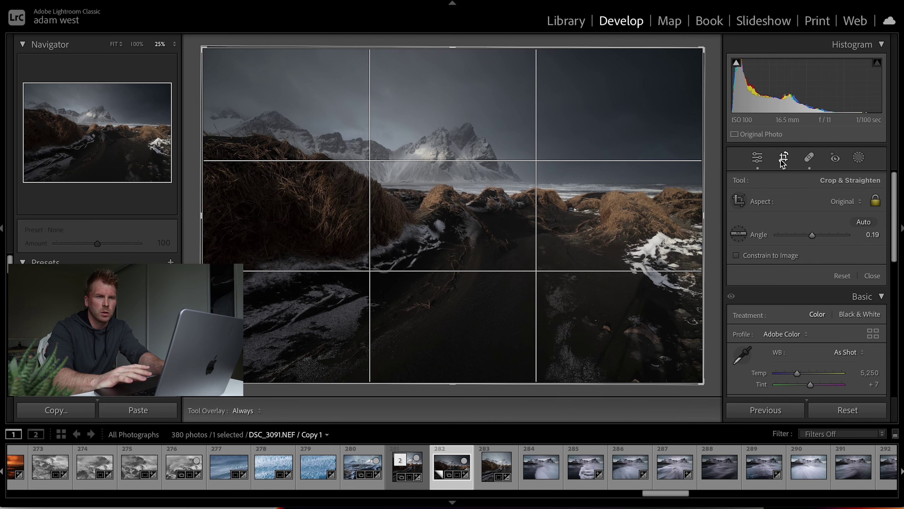
{"action": "left_click", "coordinate": [853, 202]}
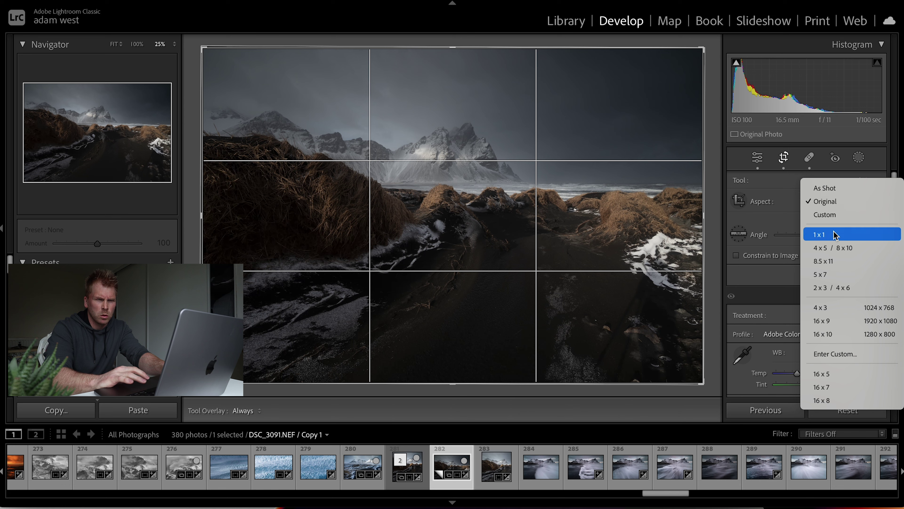
{"action": "left_click", "coordinate": [824, 241]}
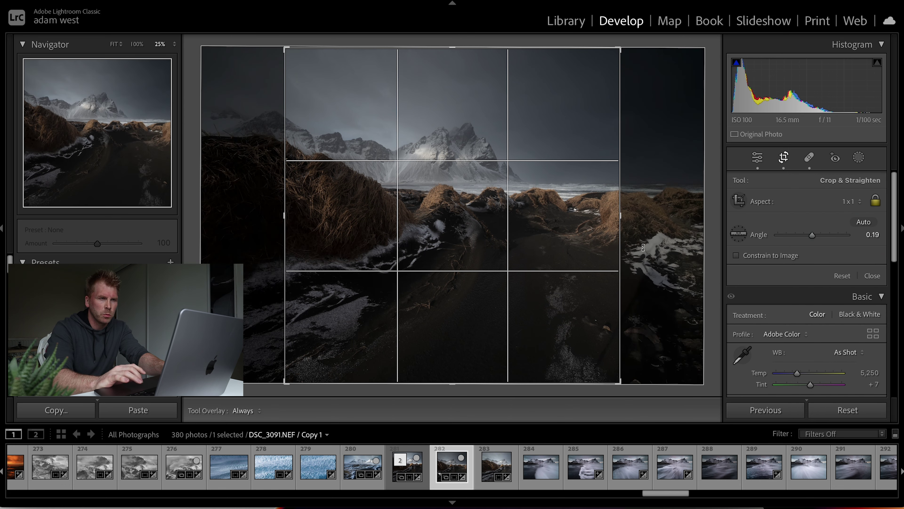
{"action": "left_click_drag", "start_coordinate": [464, 237], "coordinate": [519, 243]}
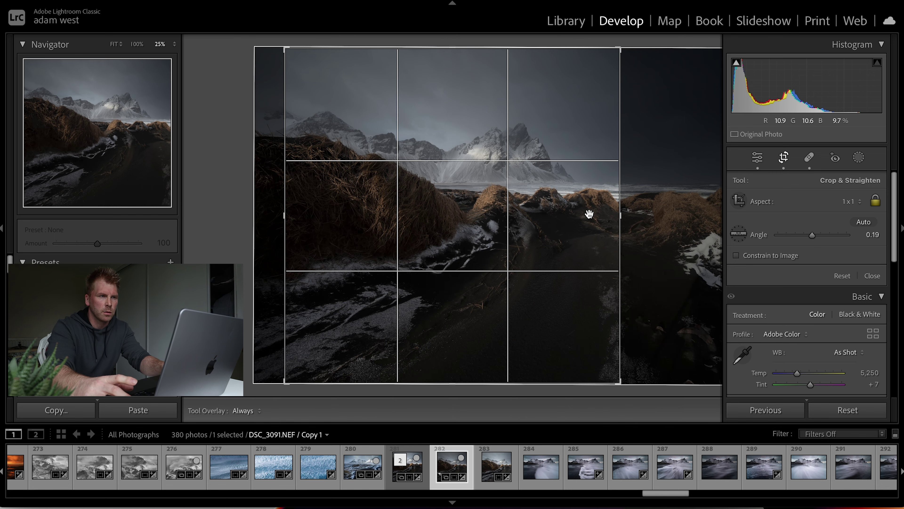
{"action": "key", "text": "Return"}
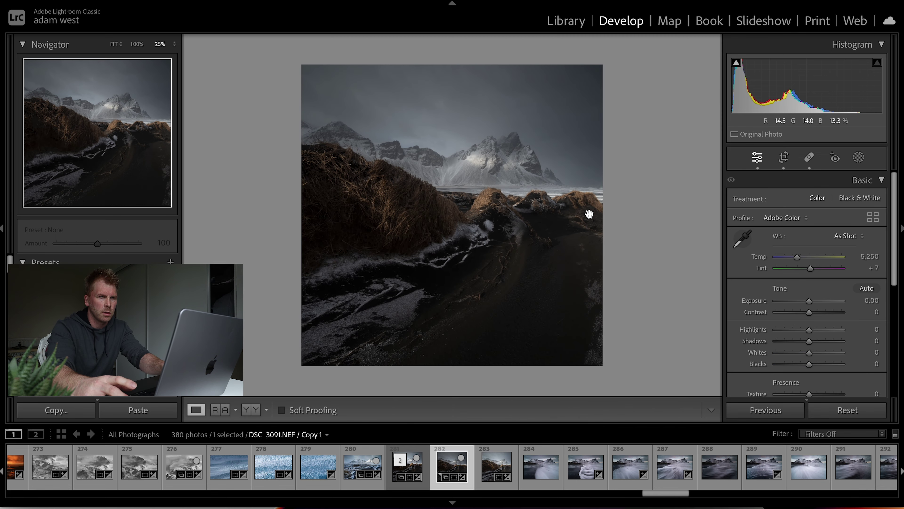
{"action": "left_click", "coordinate": [785, 159]}
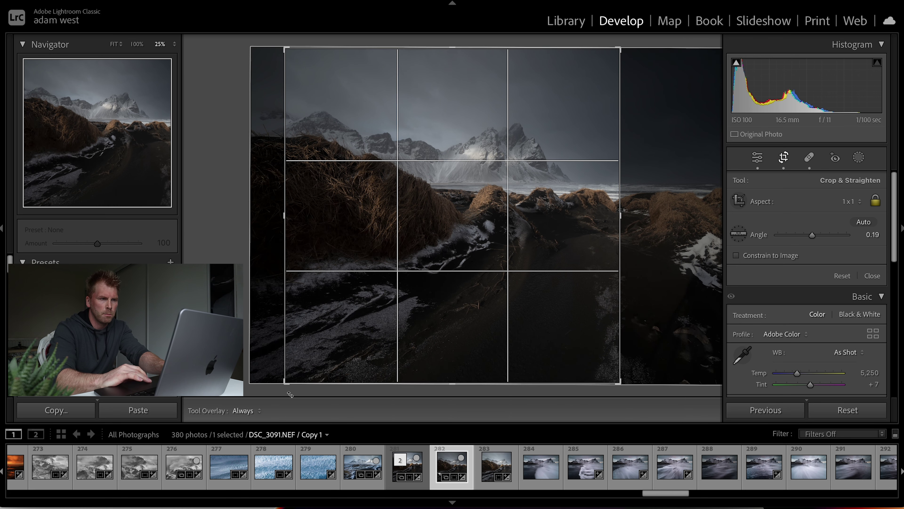
{"action": "left_click_drag", "start_coordinate": [285, 377], "coordinate": [287, 379]}
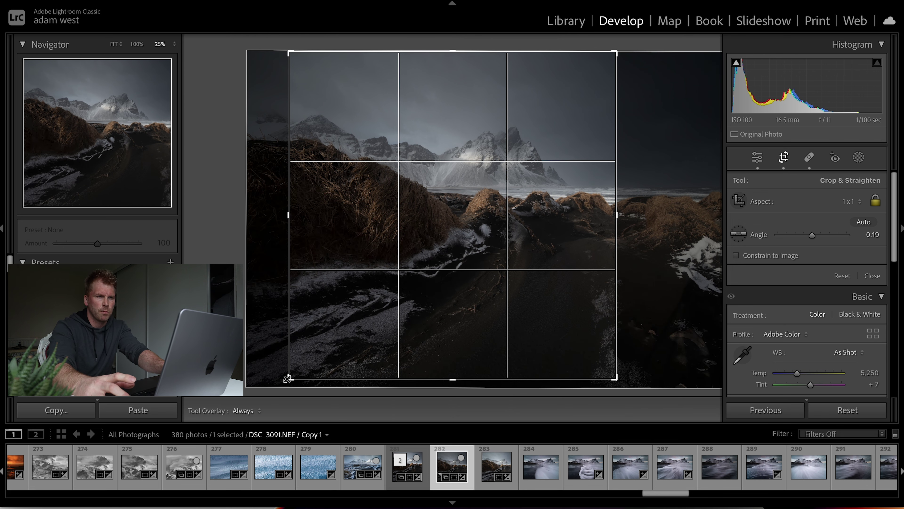
{"action": "key", "text": "Return"}
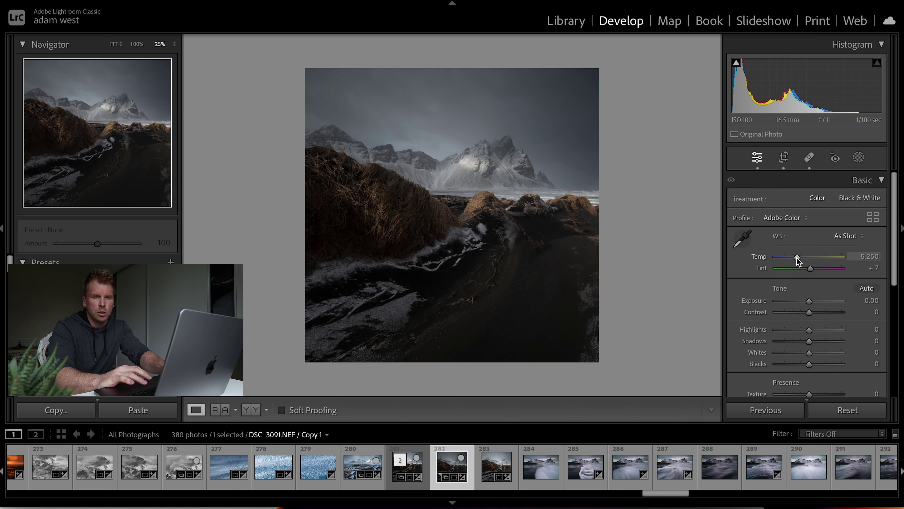
Lower the white balance Temp to 4,977, keeping Tint at +7
{"action": "left_click", "coordinate": [797, 257]}
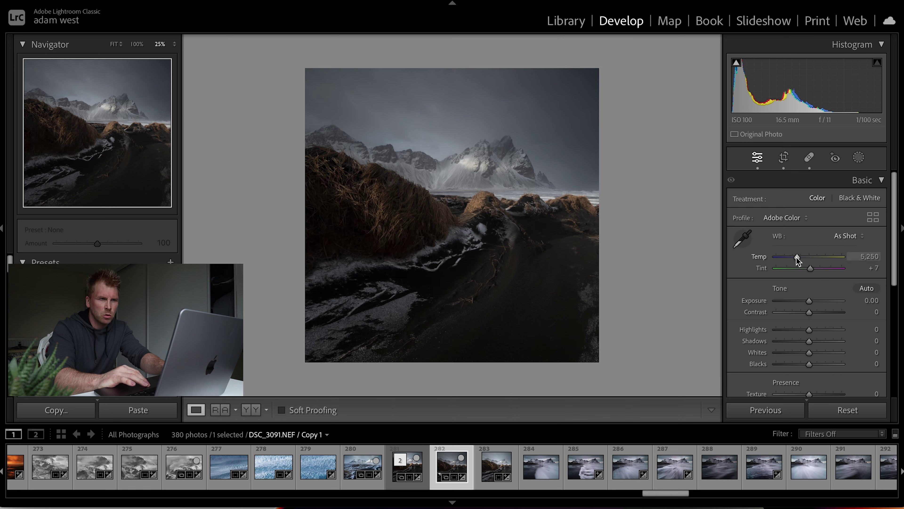
{"action": "left_click_drag", "start_coordinate": [796, 257], "coordinate": [795, 259]}
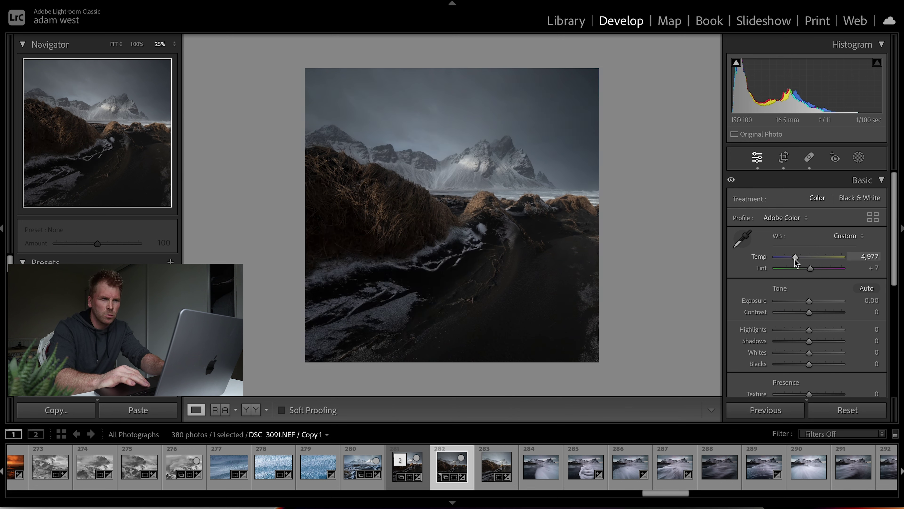
{"action": "left_click_drag", "start_coordinate": [895, 192], "coordinate": [898, 229]}
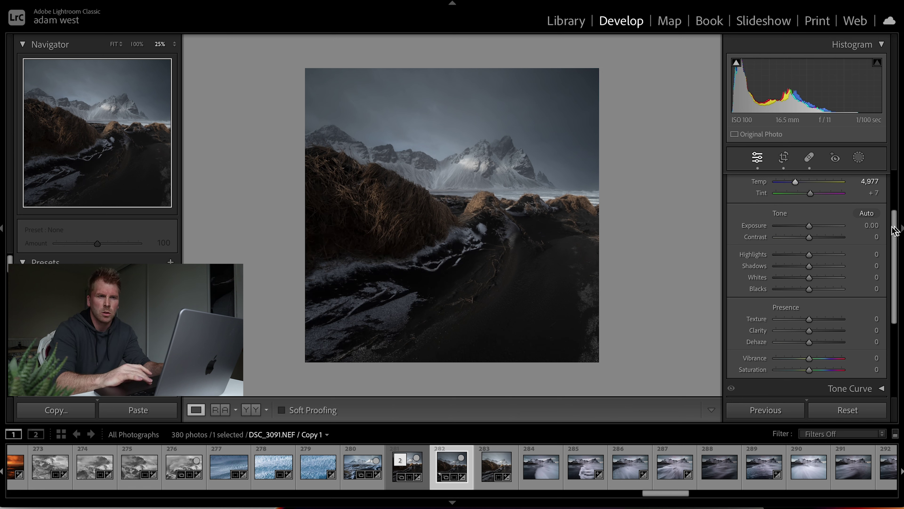
Set Highlights +33, Whites +26, Blacks -8 and Contrast +9
{"action": "left_click_drag", "start_coordinate": [810, 254], "coordinate": [820, 258]}
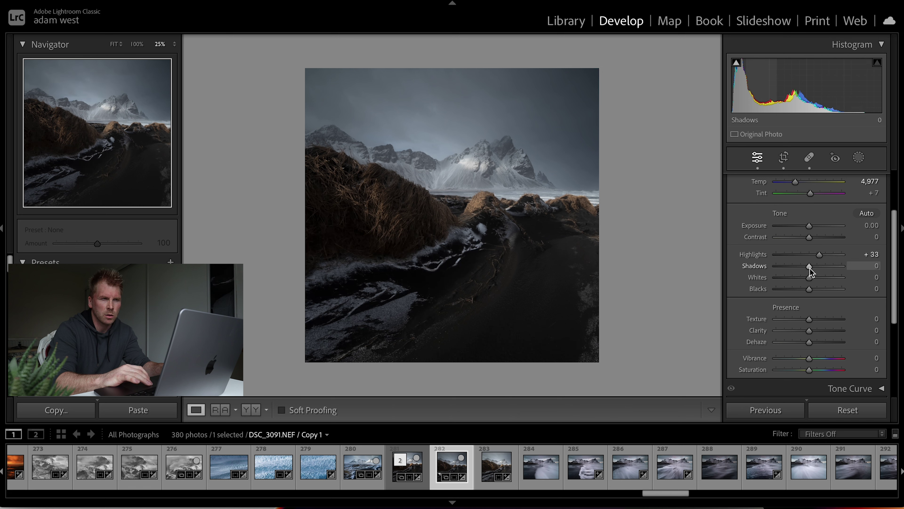
{"action": "left_click_drag", "start_coordinate": [810, 278], "coordinate": [818, 280]}
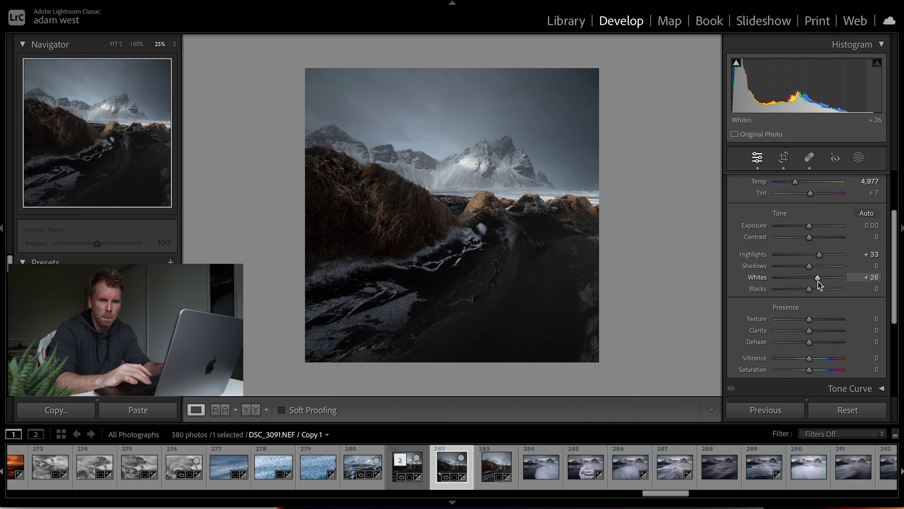
{"action": "left_click", "coordinate": [810, 291]}
{"action": "left_click_drag", "start_coordinate": [810, 291], "coordinate": [807, 292]}
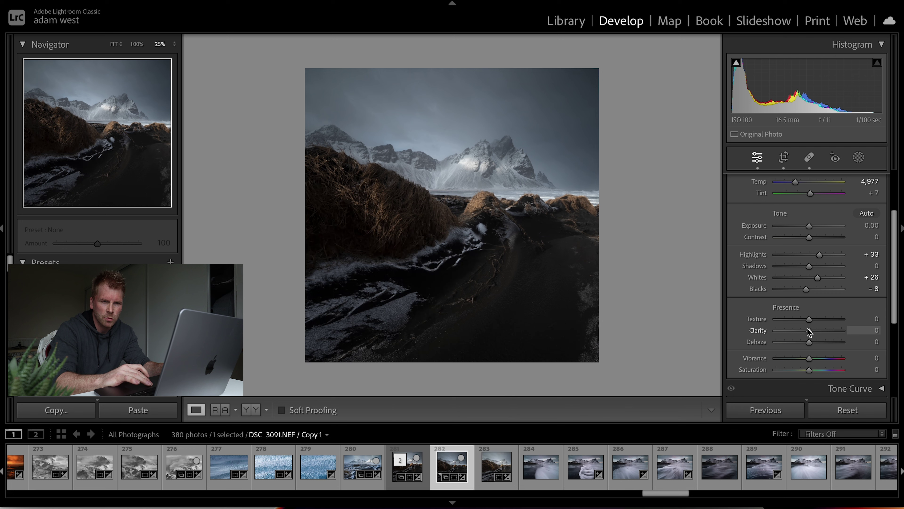
{"action": "left_click_drag", "start_coordinate": [810, 238], "coordinate": [812, 239]}
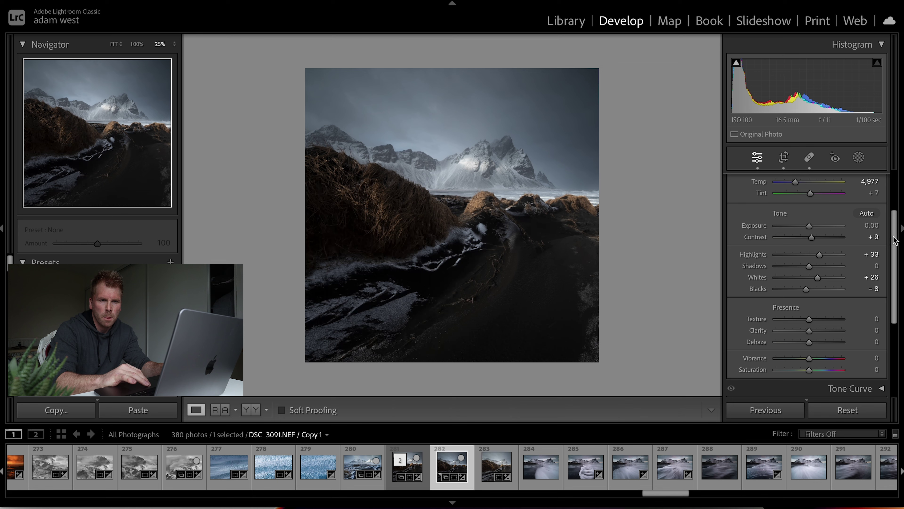
Raise Clarity to +13 and Vibrance to +7, then dim the lights around the photo
{"action": "scroll", "coordinate": [894, 238], "scroll_direction": "down", "scroll_amount": 2}
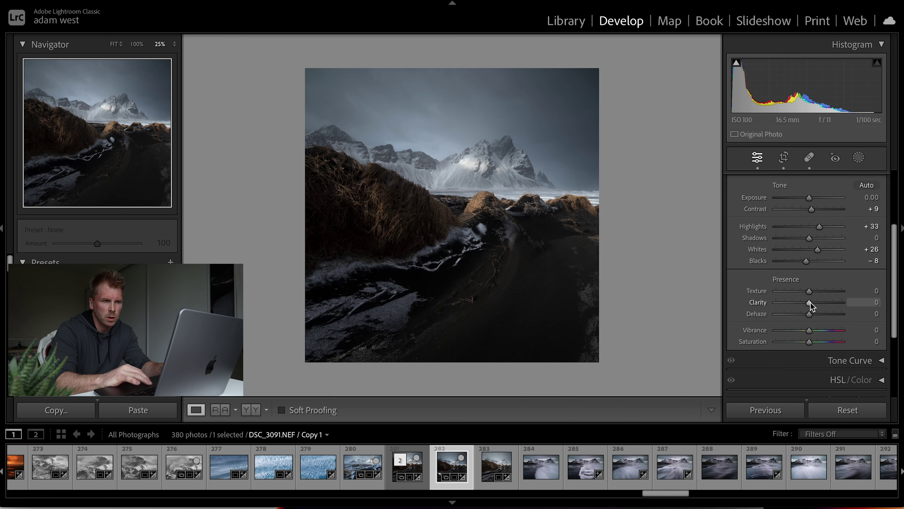
{"action": "left_click_drag", "start_coordinate": [810, 302], "coordinate": [813, 302]}
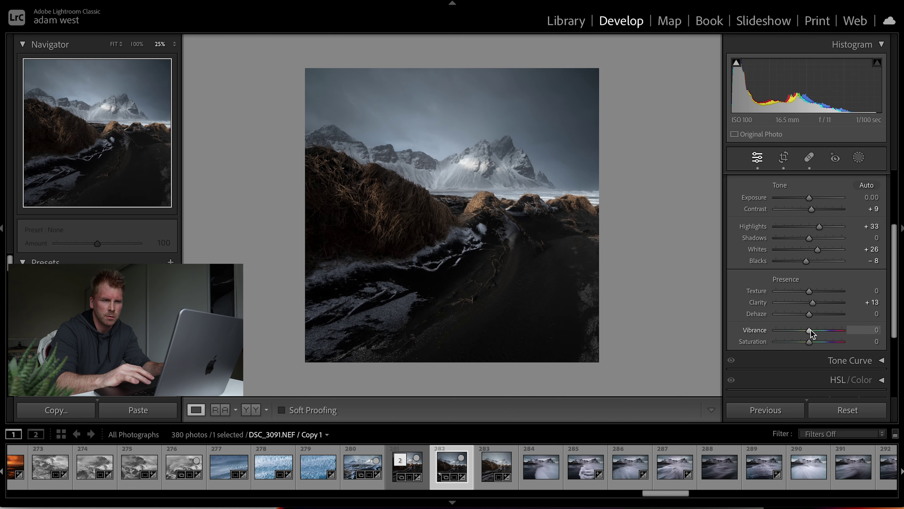
{"action": "left_click_drag", "start_coordinate": [810, 330], "coordinate": [813, 332]}
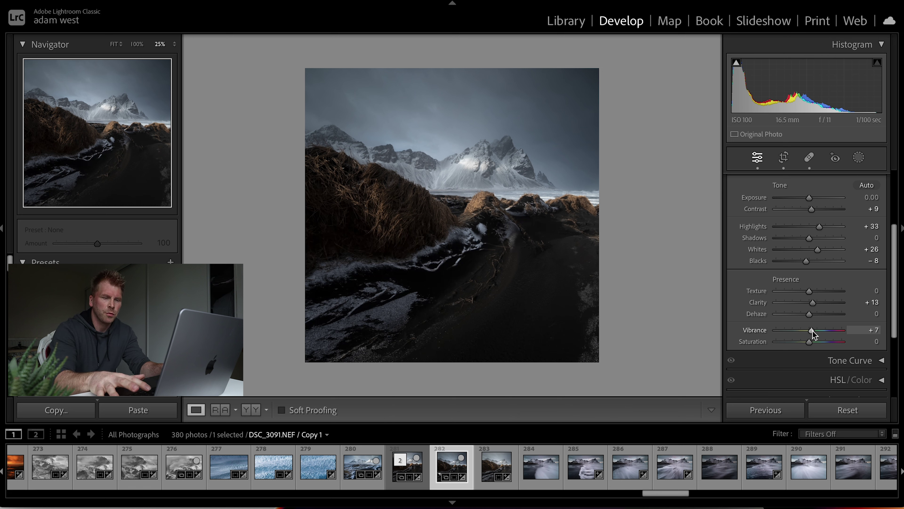
{"action": "key", "text": "l"}
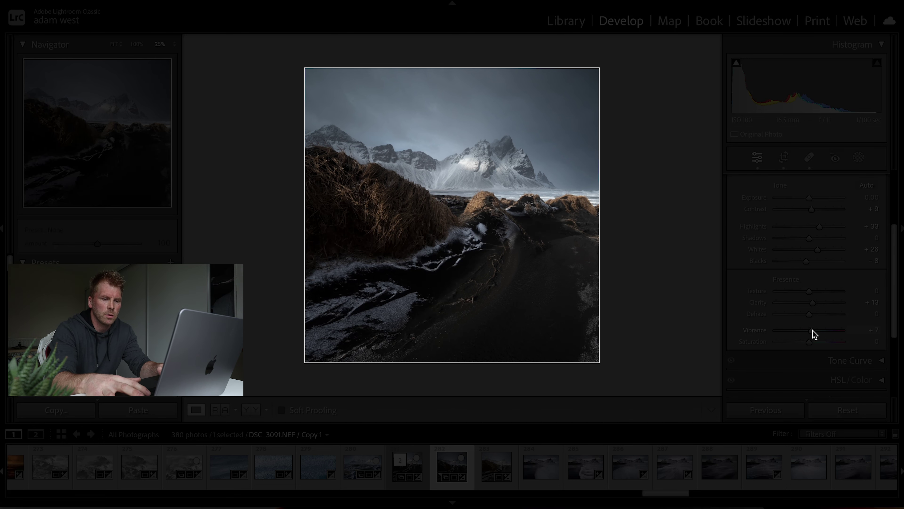
Restore Lights On, preview the landscape in Black & White, then switch the Basic panel back to Color
{"action": "key", "text": "l"}
{"action": "key", "text": "l"}
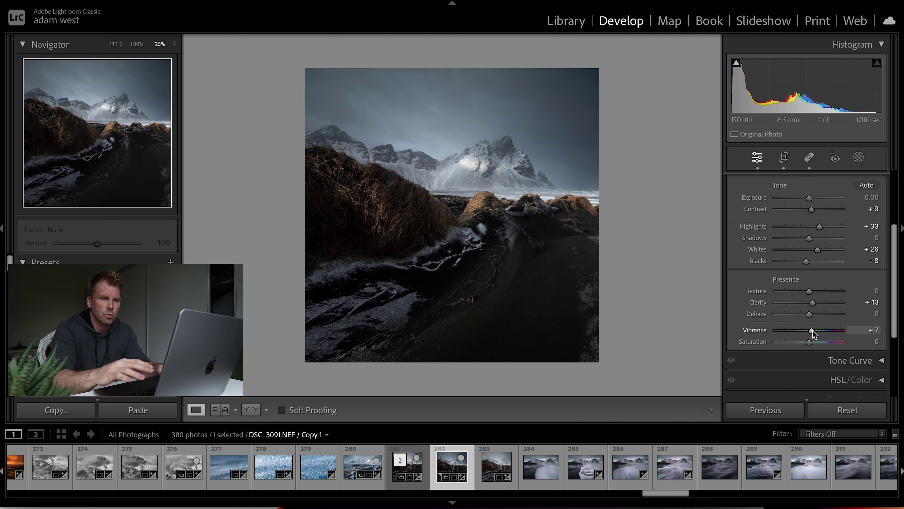
{"action": "left_click_drag", "start_coordinate": [895, 265], "coordinate": [895, 236]}
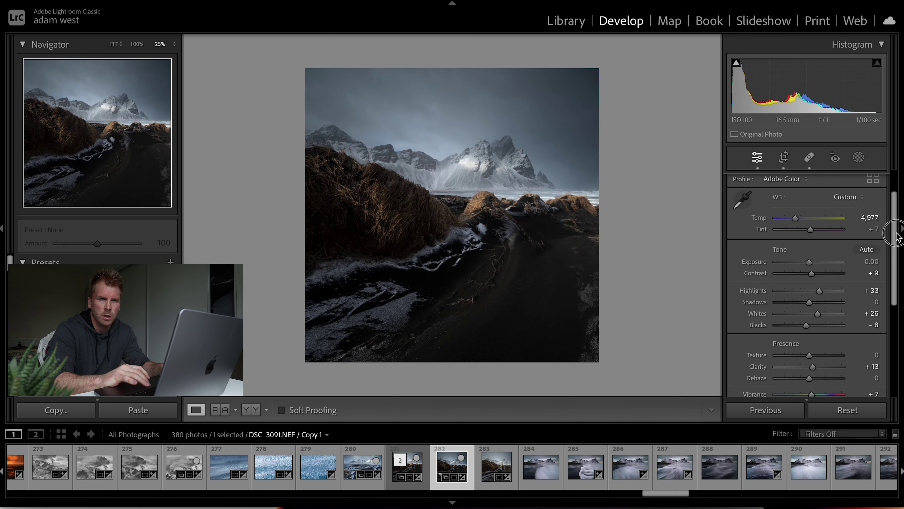
{"action": "scroll", "coordinate": [896, 212], "scroll_direction": "up", "scroll_amount": 2}
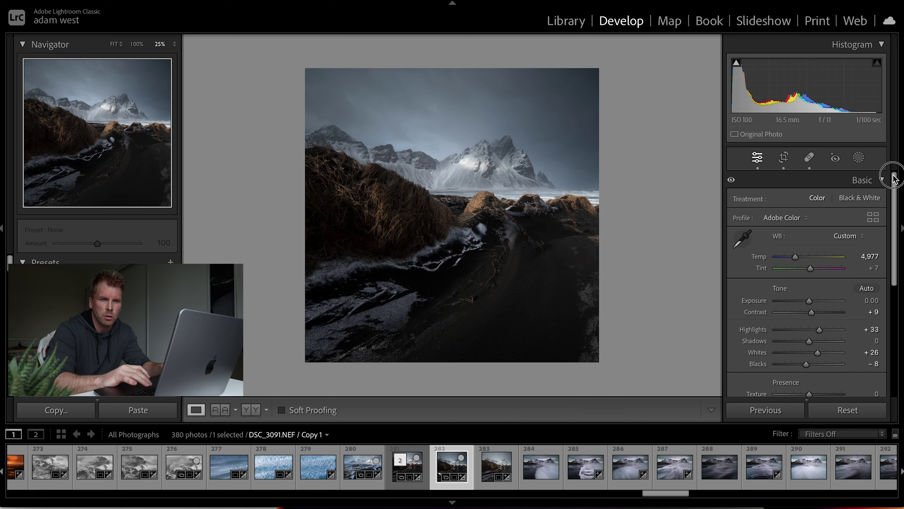
{"action": "left_click", "coordinate": [852, 198]}
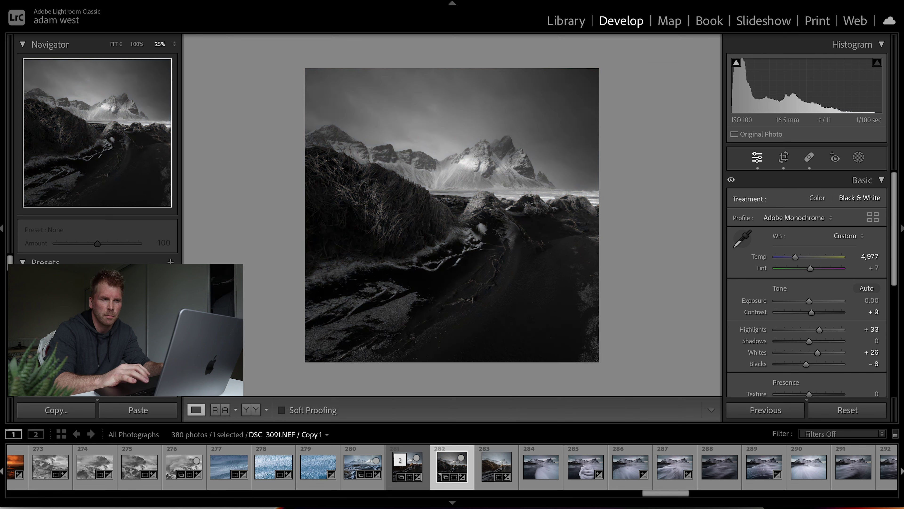
{"action": "left_click", "coordinate": [816, 198]}
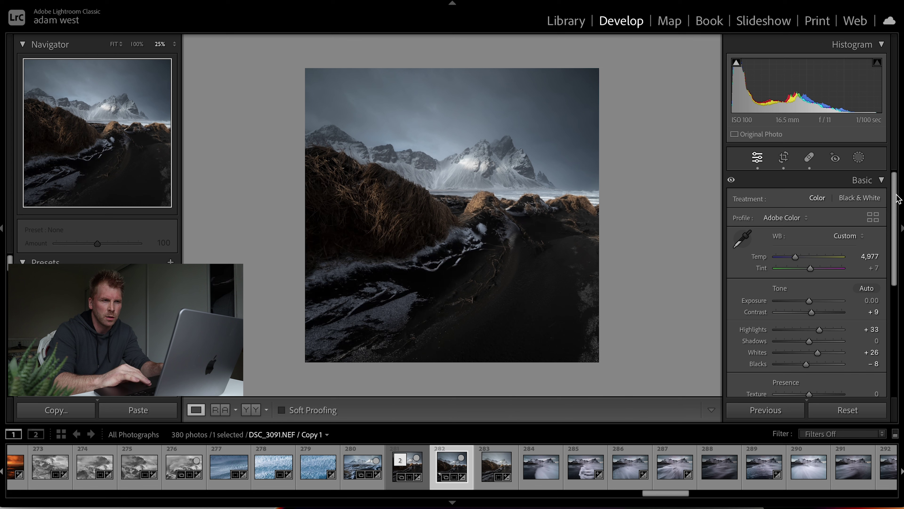
{"action": "left_click_drag", "start_coordinate": [898, 190], "coordinate": [897, 197]}
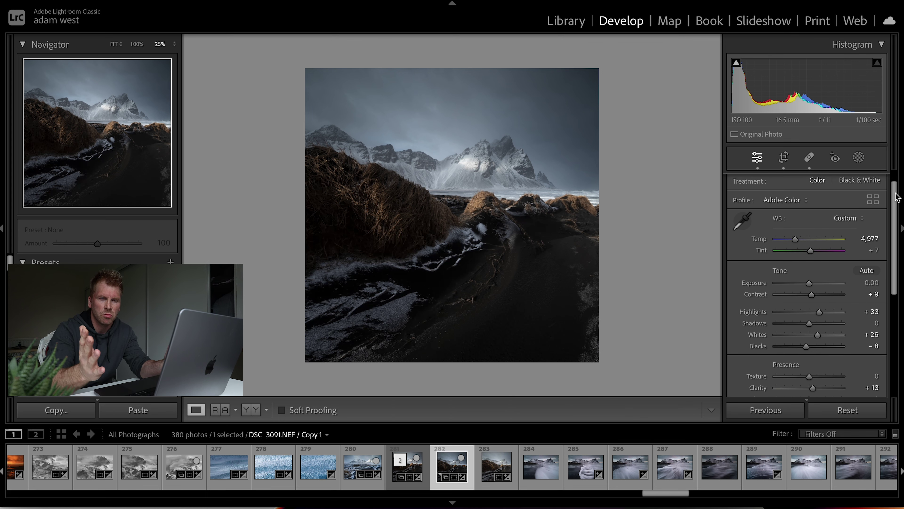